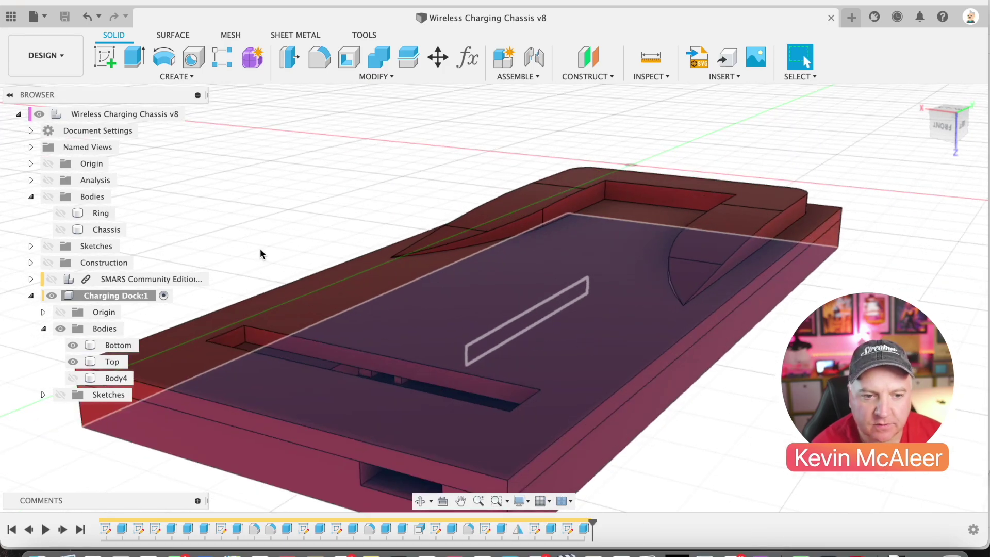
{"action": "left_click", "coordinate": [283, 338]}
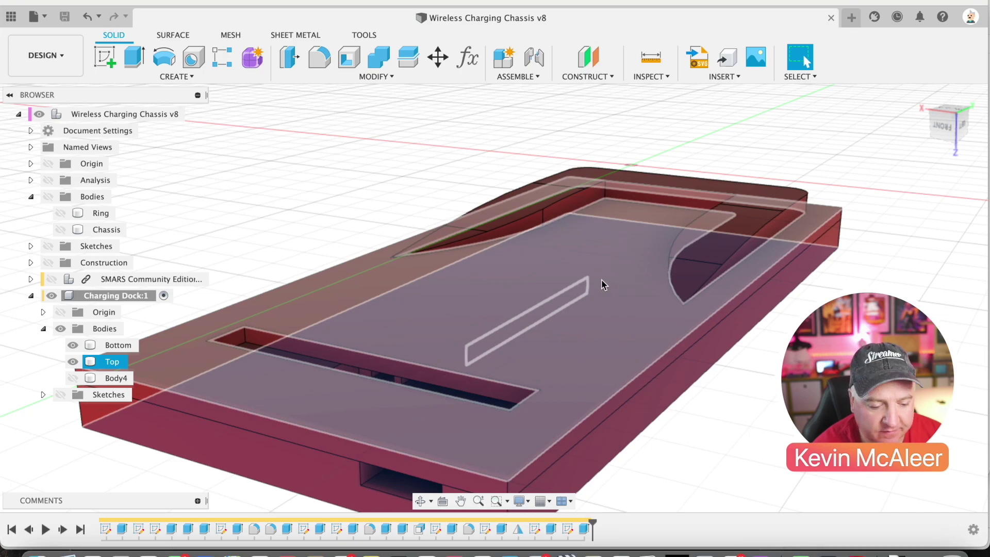
{"action": "left_click", "coordinate": [456, 192]}
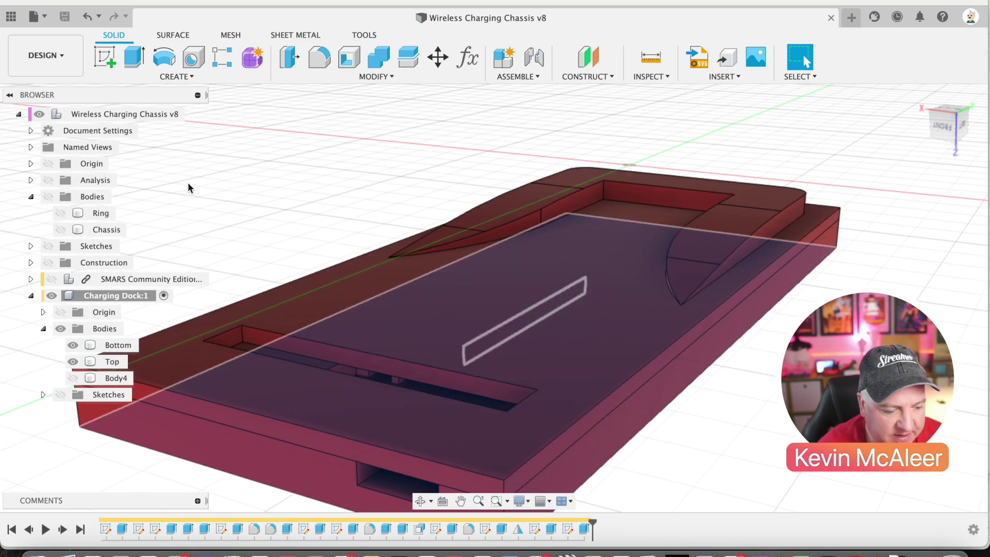
- Export the Chassis body as a binary STL mesh, replacing the existing Chassis.stl in the Wireless Charging folder
{"action": "left_click", "coordinate": [98, 229]}
{"action": "right_click", "coordinate": [98, 229]}
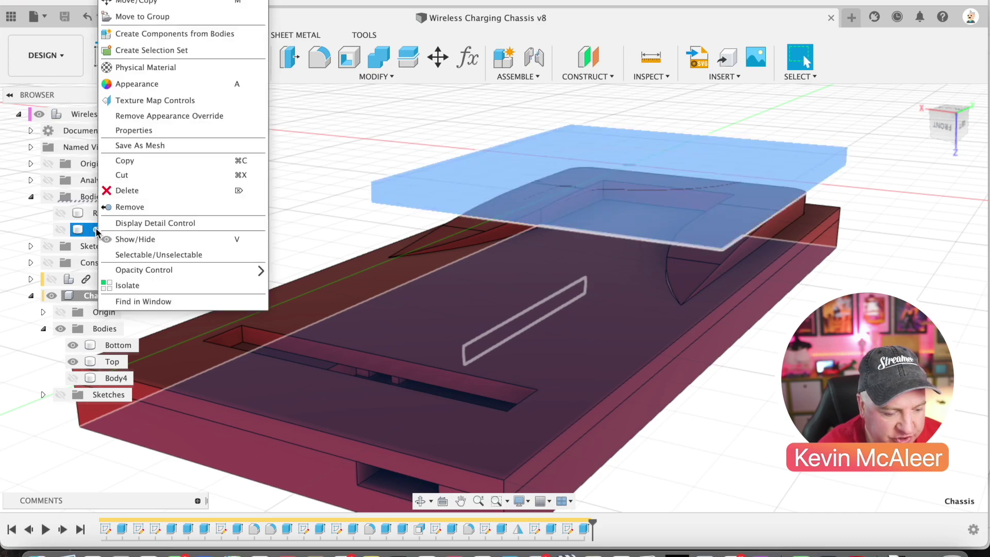
{"action": "left_click", "coordinate": [138, 146]}
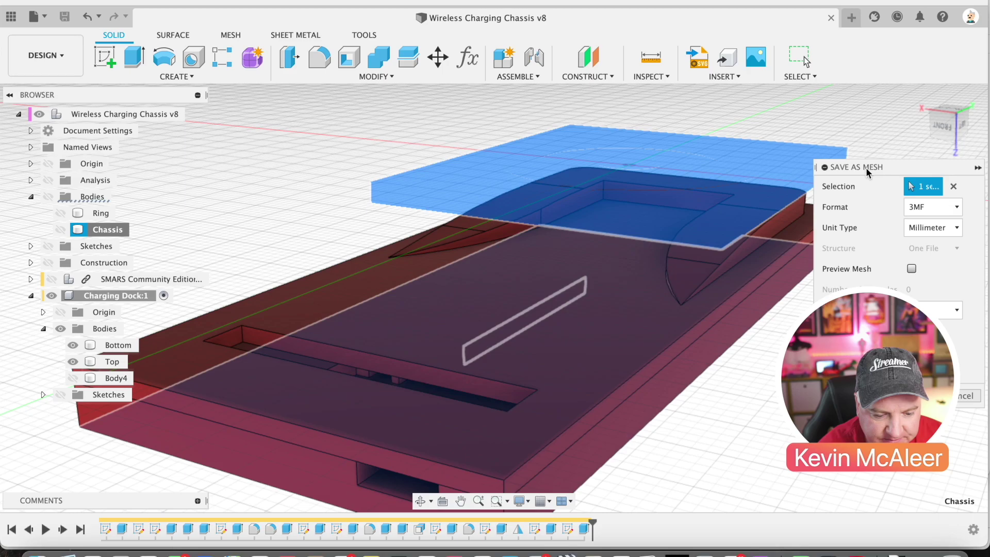
{"action": "left_click_drag", "start_coordinate": [867, 168], "coordinate": [543, 130]}
{"action": "left_click", "coordinate": [613, 169]}
{"action": "left_click", "coordinate": [612, 216]}
{"action": "left_click", "coordinate": [592, 358]}
{"action": "key", "text": "Return"}
{"action": "left_click", "coordinate": [539, 276]}
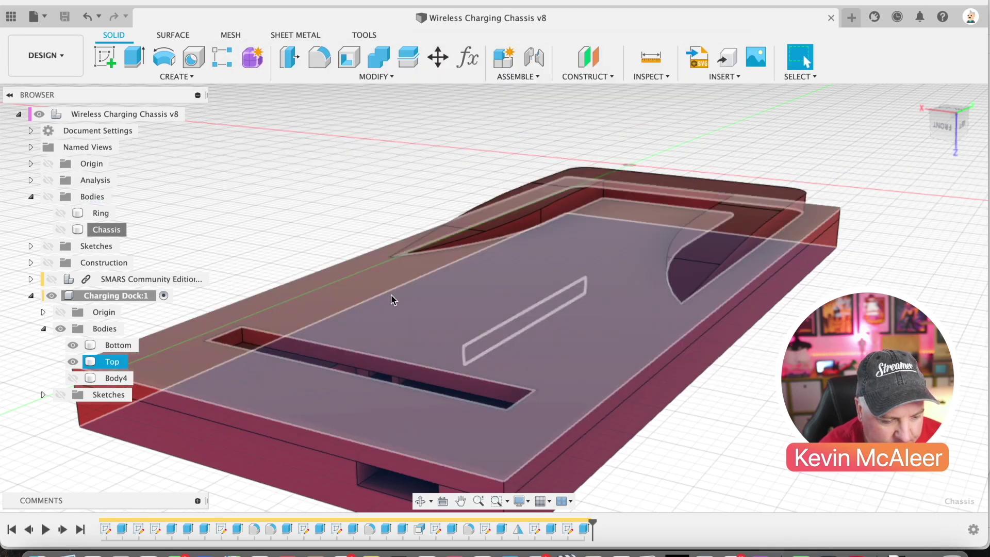
- Export the Bottom body as a binary STL with high refinement, overwriting Bottom.stl in the Wireless Charging folder
{"action": "left_click", "coordinate": [394, 298]}
{"action": "key", "text": "Return"}
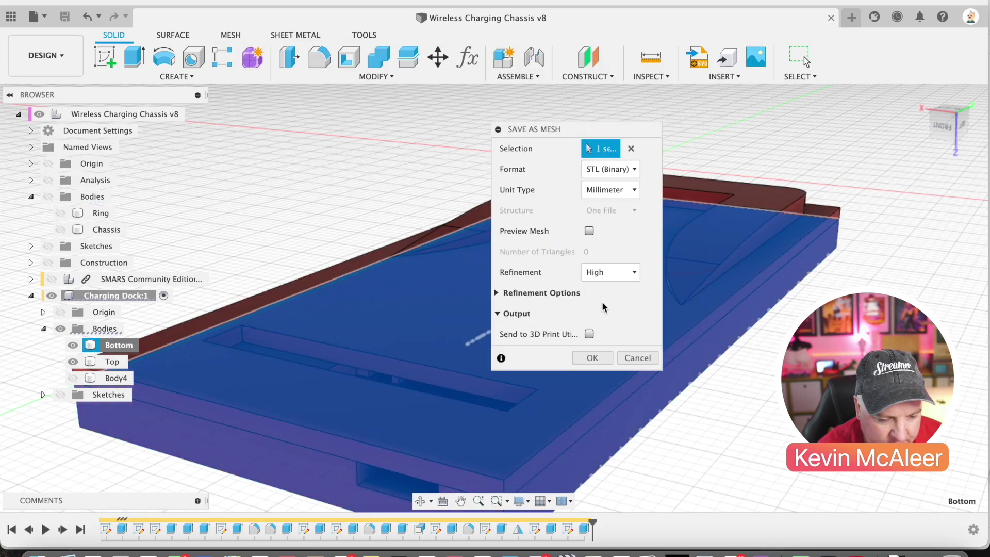
{"action": "left_click", "coordinate": [592, 358]}
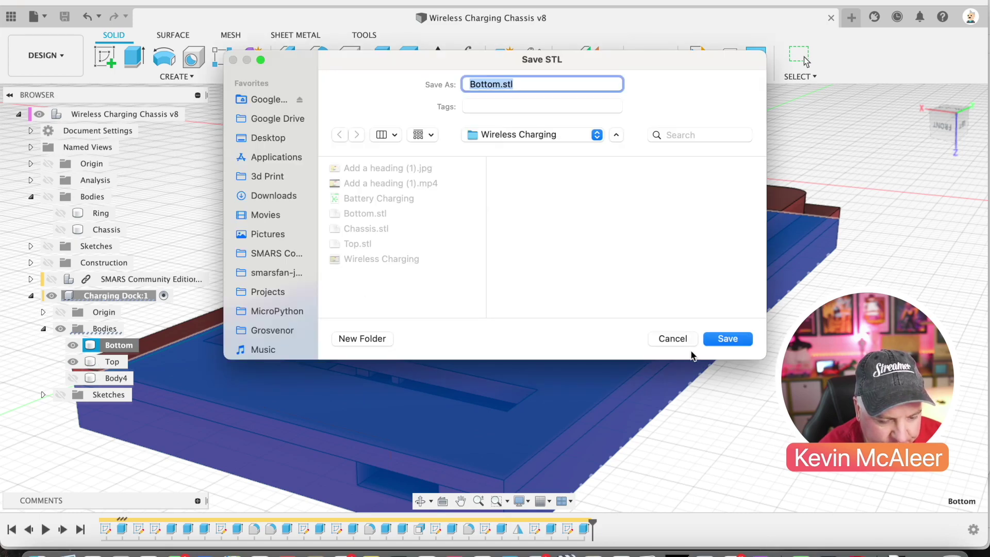
{"action": "key", "text": "Return"}
{"action": "left_click", "coordinate": [559, 276]}
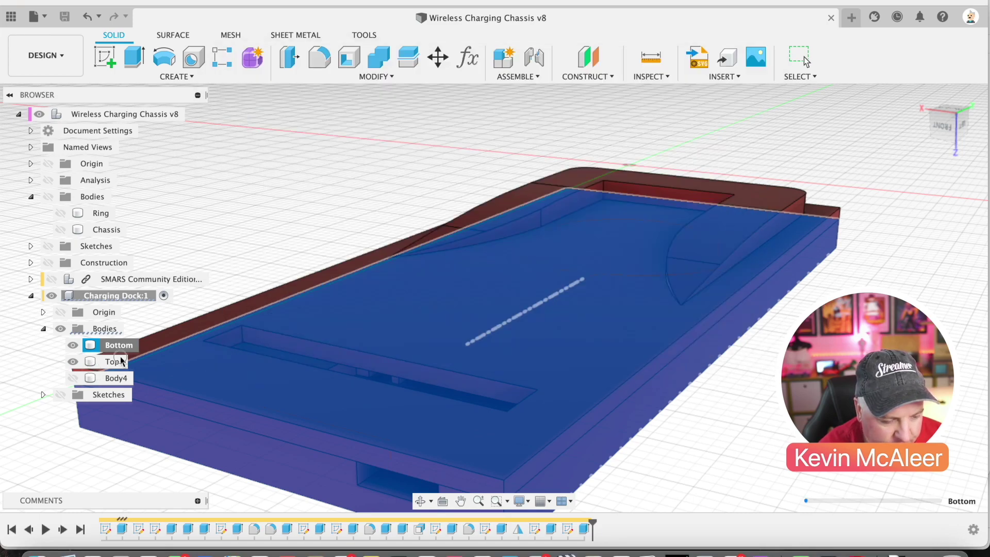
- Export the Top body as an STL mesh, overwriting Top.stl in the Wireless Charging folder
{"action": "left_click", "coordinate": [122, 361]}
{"action": "right_click", "coordinate": [119, 361]}
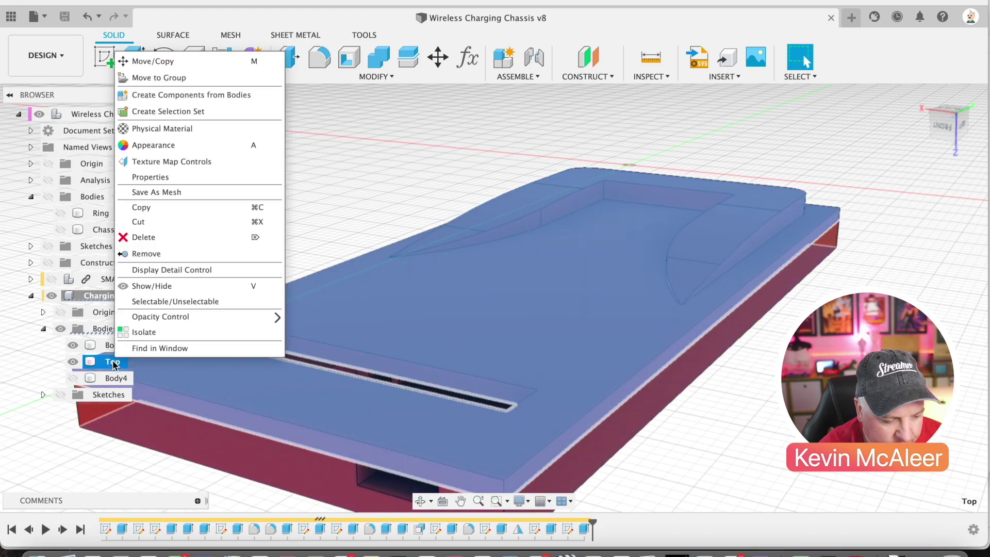
{"action": "left_click", "coordinate": [225, 193]}
{"action": "left_click", "coordinate": [593, 357]}
{"action": "left_click", "coordinate": [729, 338]}
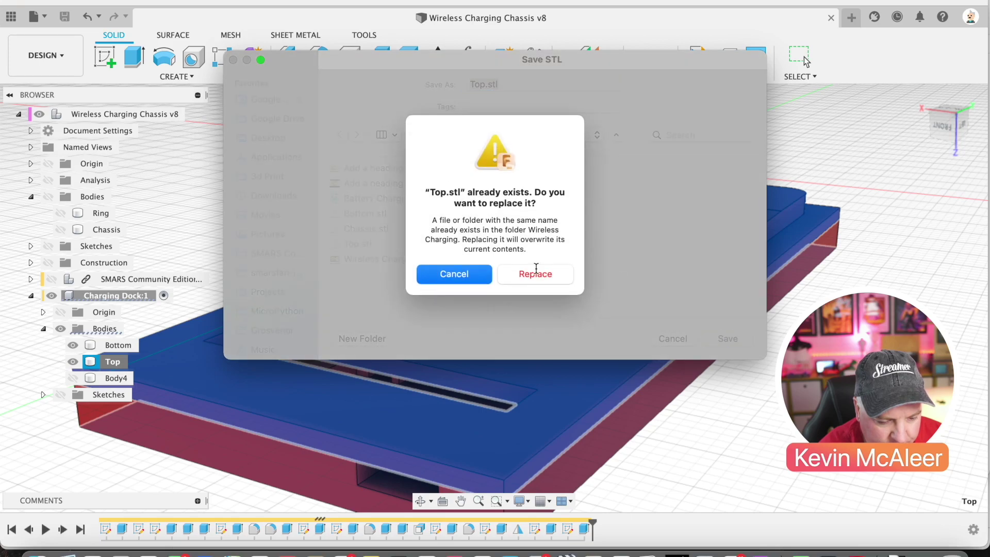
{"action": "left_click", "coordinate": [528, 273]}
- Switch to Ultimaker Cura and load Bottom.stl, Top.stl and Chassis.stl together from the Wireless Charging folder
{"action": "left_click", "coordinate": [804, 59]}
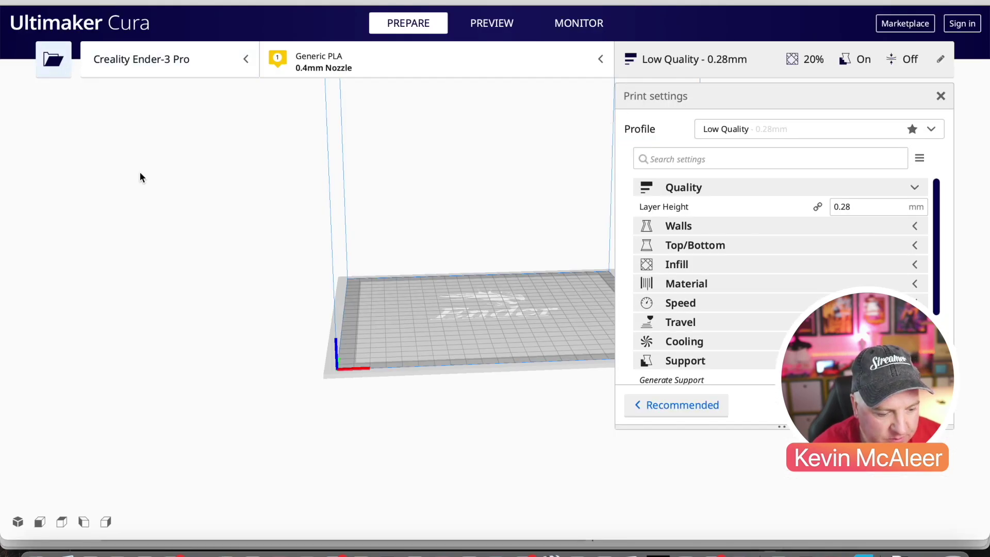
{"action": "left_click", "coordinate": [53, 60]}
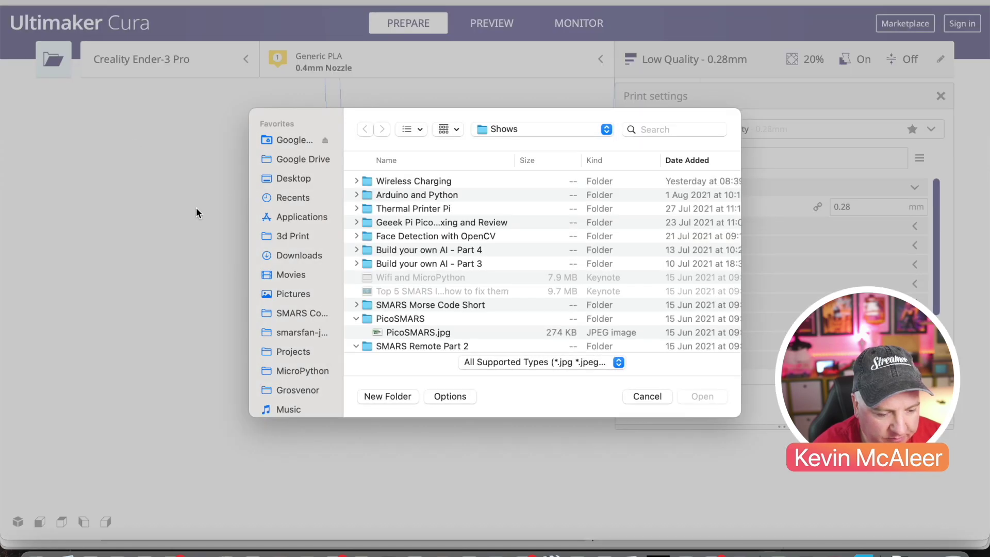
{"action": "left_click", "coordinate": [356, 181]}
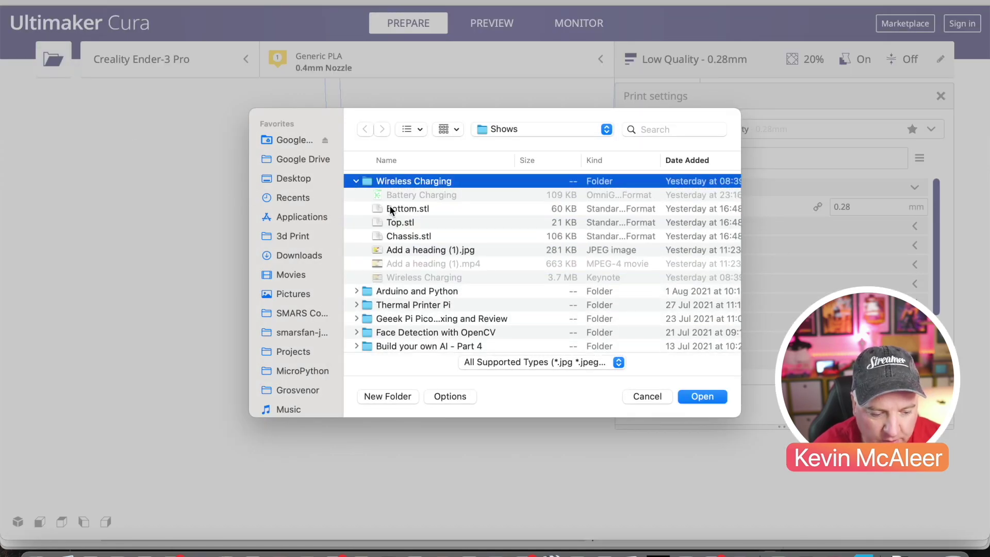
{"action": "left_click", "coordinate": [394, 208]}
{"action": "left_click", "coordinate": [394, 222], "text": "shift"}
{"action": "left_click", "coordinate": [393, 237], "text": "shift"}
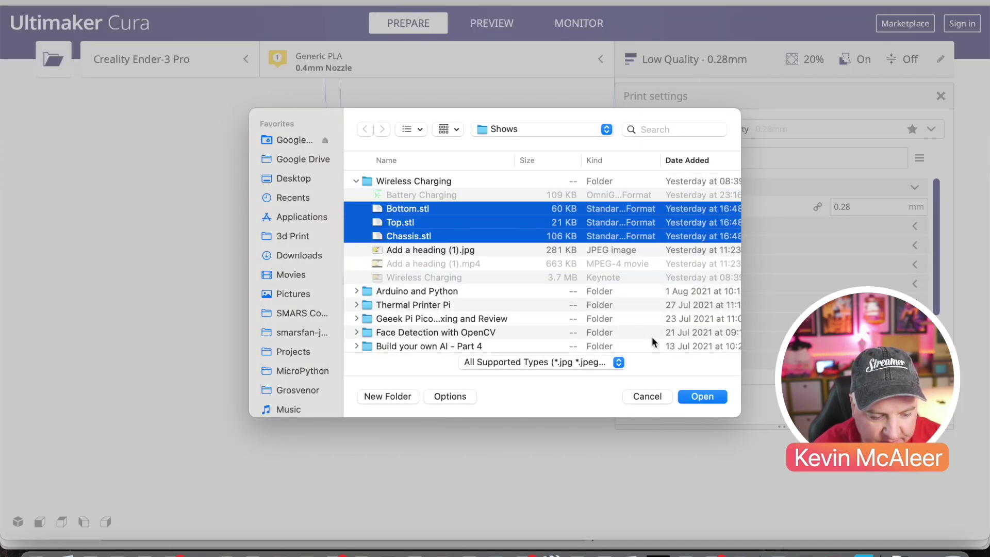
{"action": "left_click", "coordinate": [690, 399]}
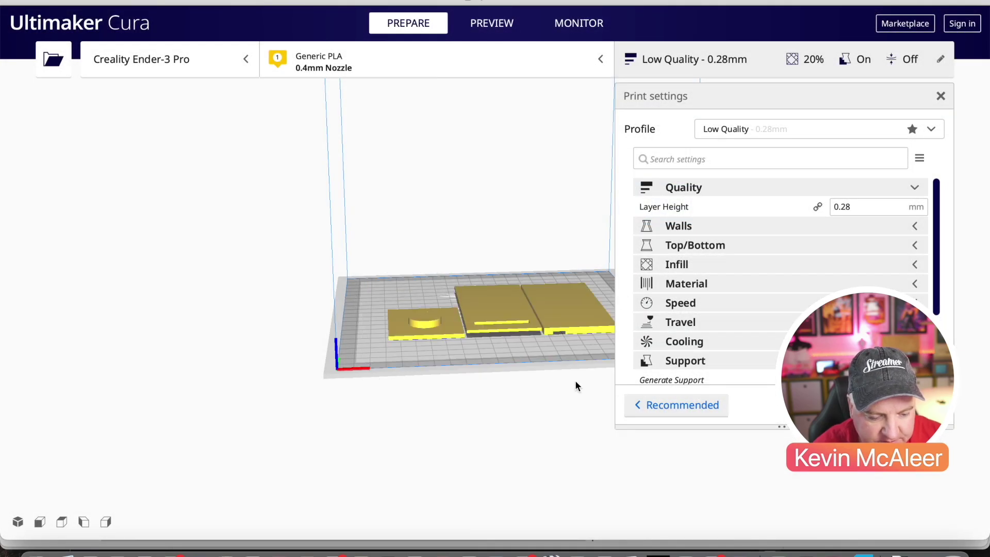
- Flip the Bottom.stl model over on the build plate so its recessed side faces up
{"action": "left_click_drag", "start_coordinate": [557, 381], "coordinate": [425, 388]}
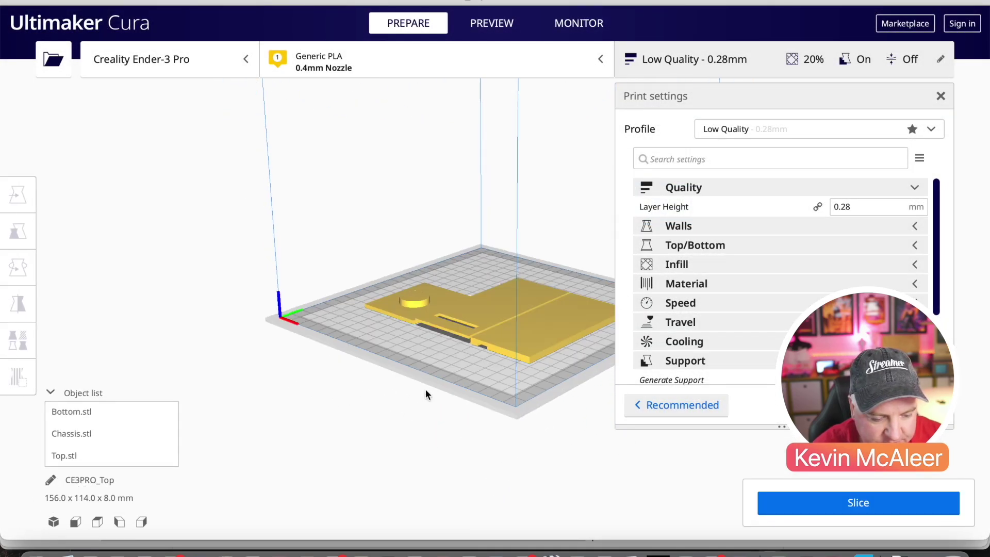
{"action": "left_click", "coordinate": [507, 342]}
{"action": "left_click", "coordinate": [26, 270]}
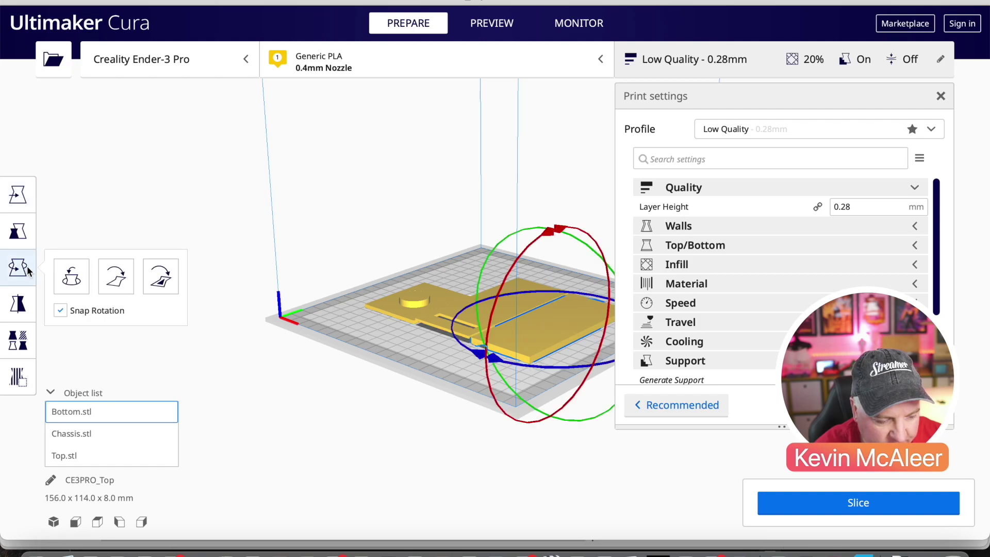
{"action": "left_click_drag", "start_coordinate": [512, 361], "coordinate": [480, 318]}
- Flip the Top.stl model over so its flat face lies on the build plate, and deselect it
{"action": "left_click", "coordinate": [77, 433]}
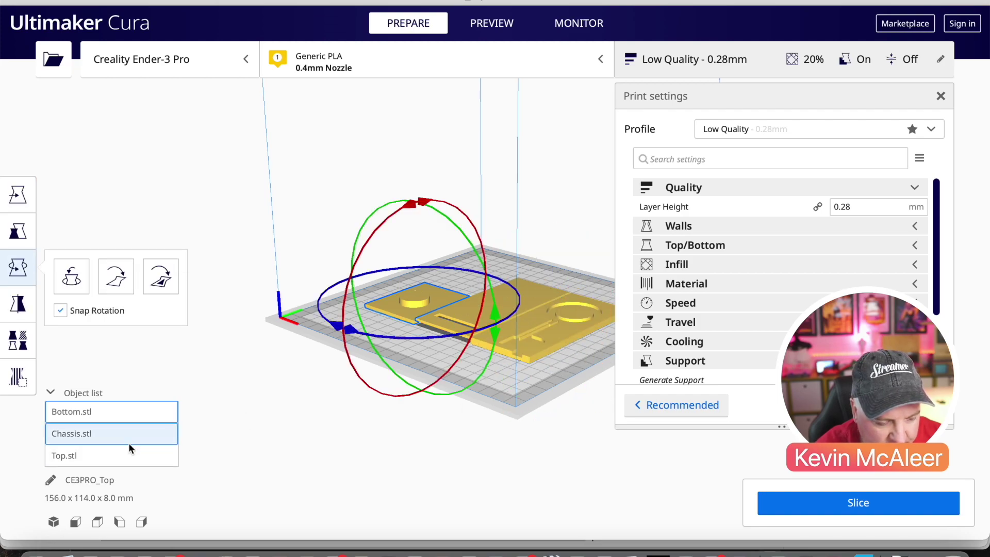
{"action": "left_click", "coordinate": [67, 456]}
{"action": "left_click_drag", "start_coordinate": [586, 262], "coordinate": [464, 331]}
{"action": "left_click", "coordinate": [651, 432]}
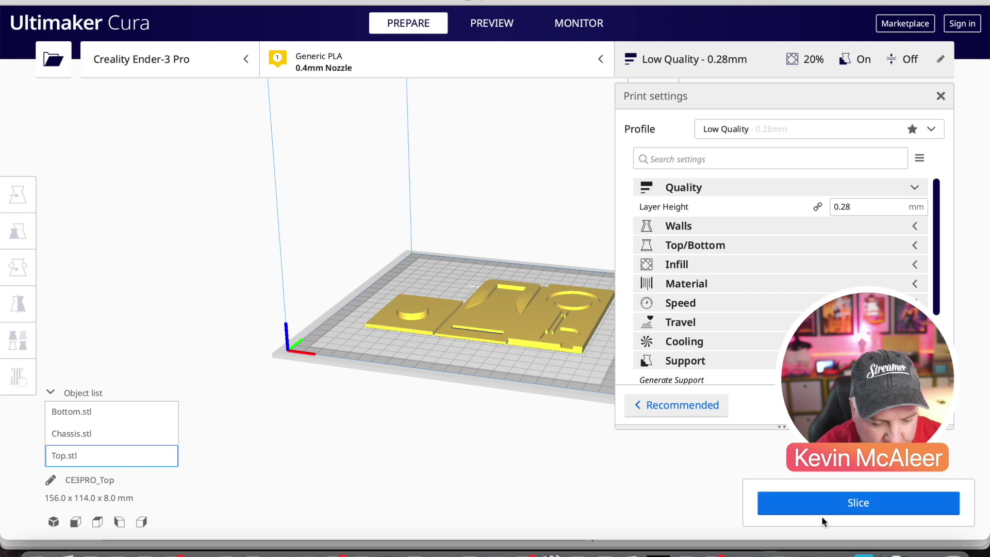
- Slice the three arranged models and close the print settings to show the whole build plate
{"action": "left_click", "coordinate": [821, 516]}
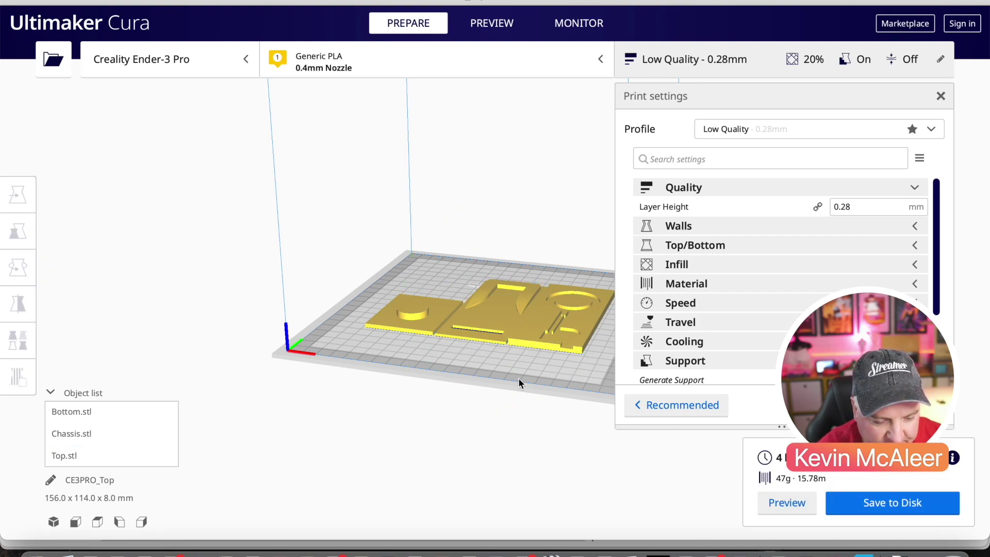
{"action": "left_click", "coordinate": [596, 429]}
{"action": "scroll", "coordinate": [502, 326], "scroll_direction": "up", "scroll_amount": 8}
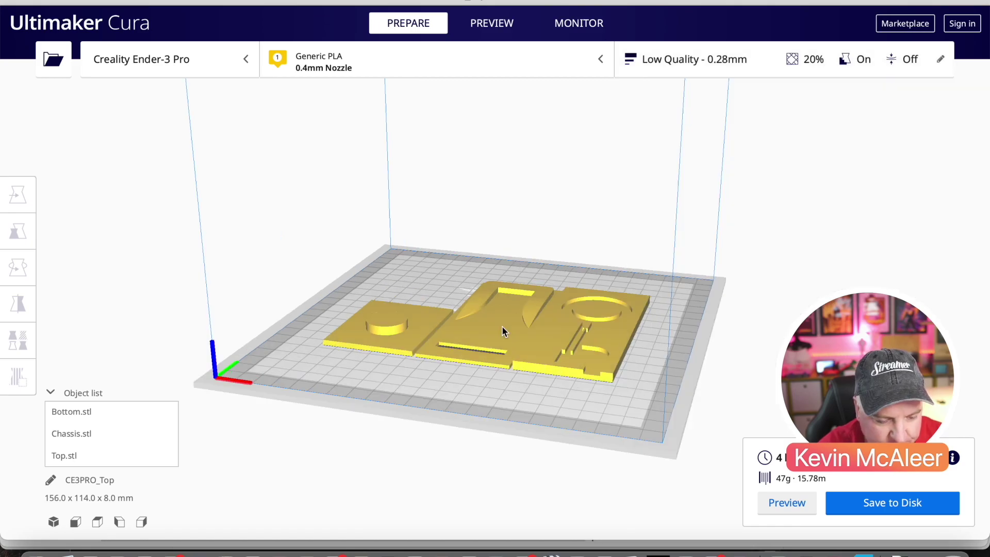